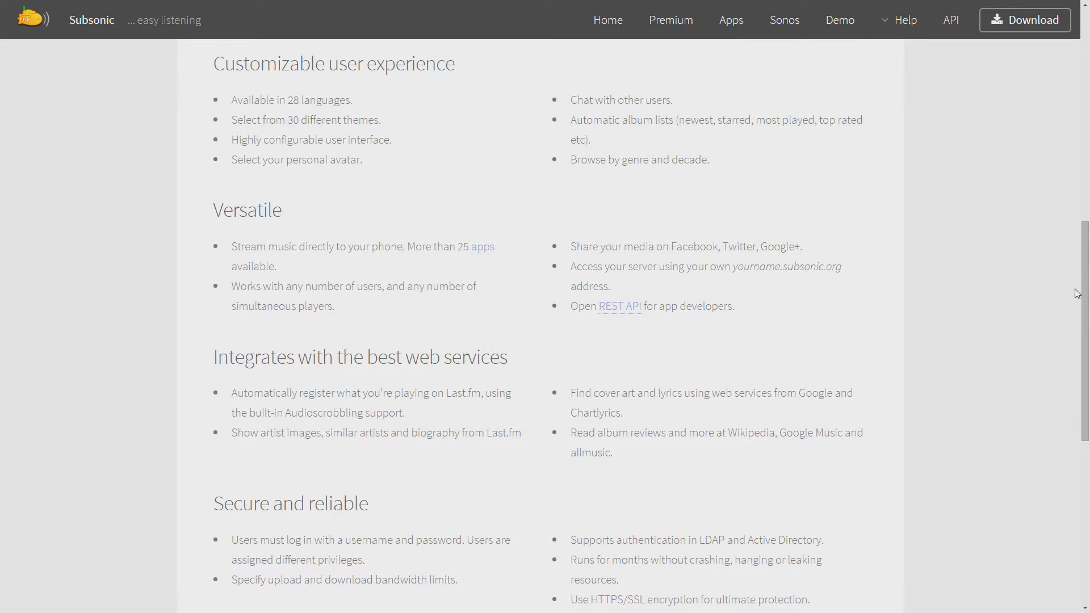
Step: Look through the Subsonic feature list and the home page's random albums, reloading the page for a new selection
left_click_drag(1086, 250, 1075, 343)
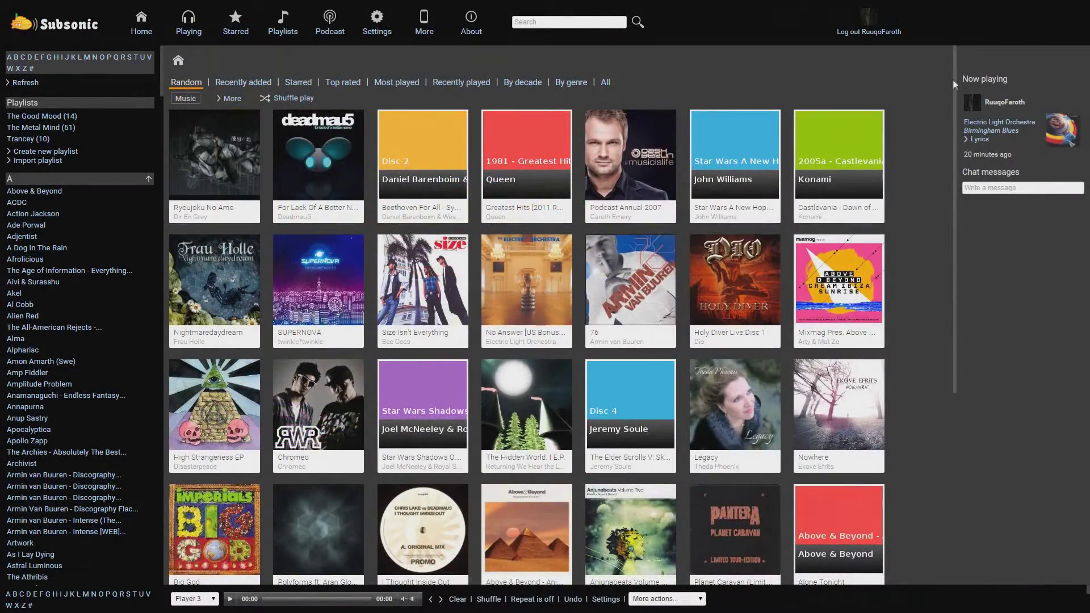
left_click_drag(954, 84, 967, 252)
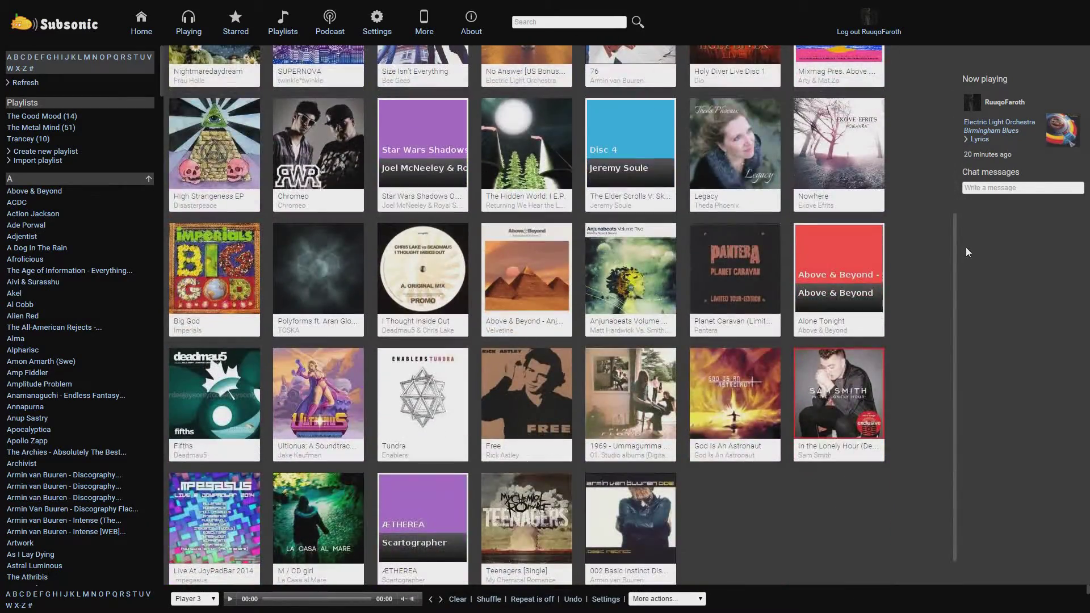
scroll(967, 252, "up", 2)
scroll(897, 229, "up", 3)
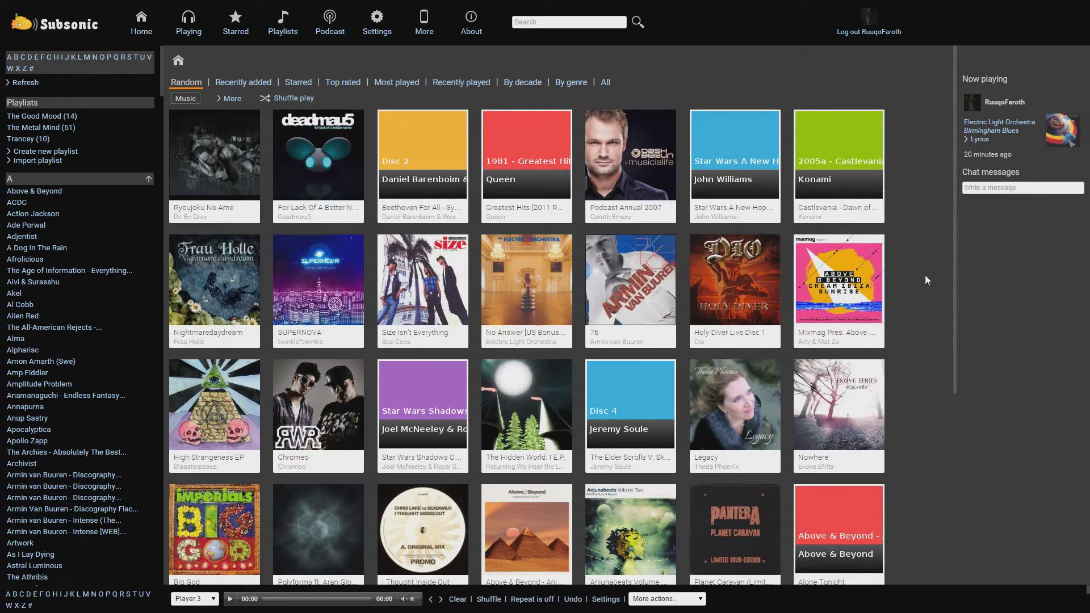
scroll(925, 270, "down", 2)
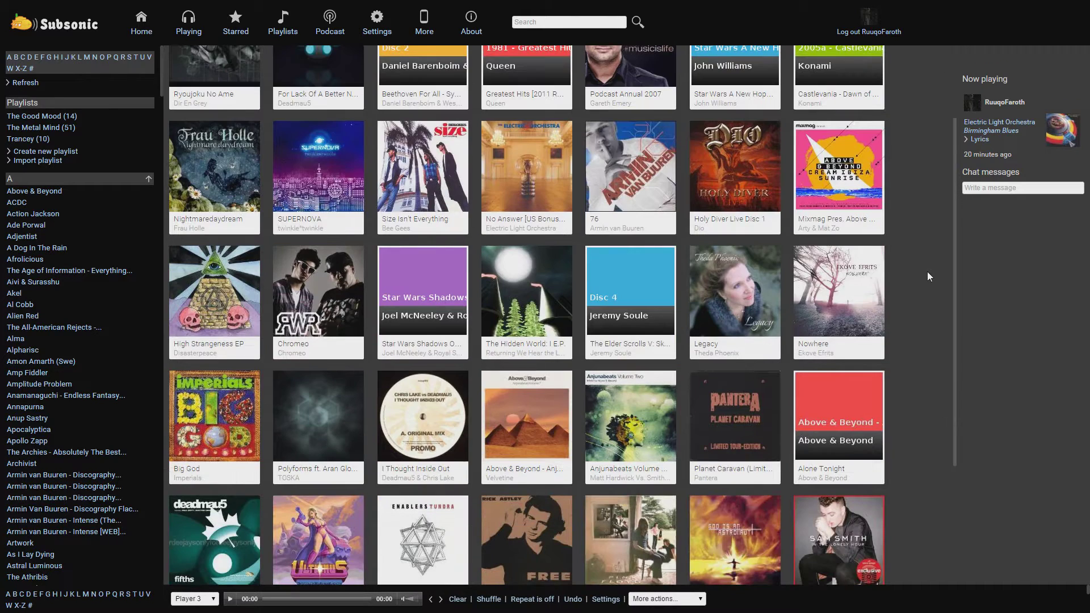
key("F5")
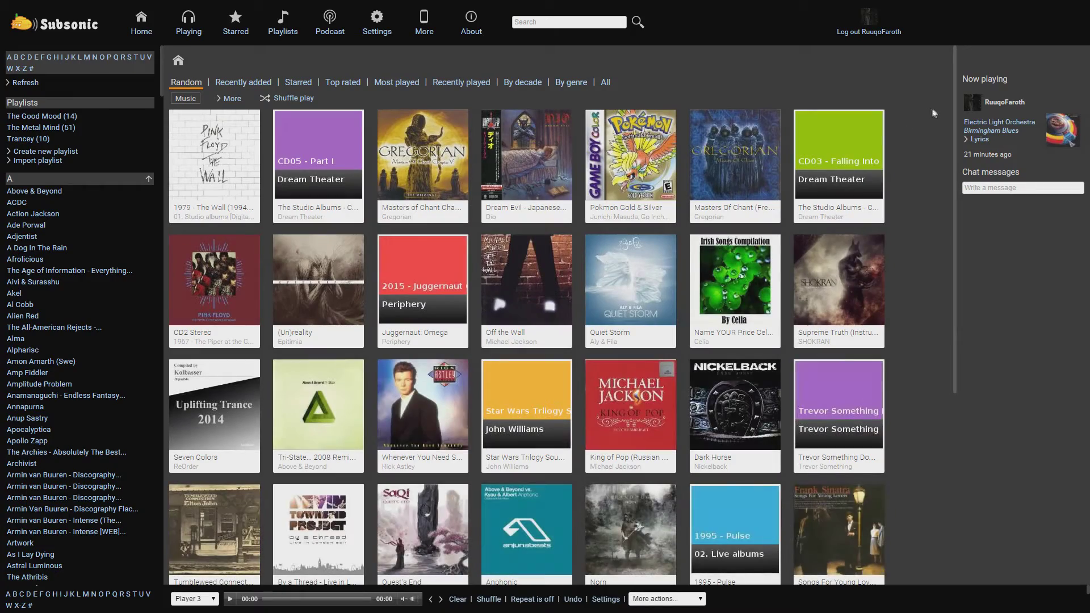
mouse_move(956, 97)
left_mouse_down()
mouse_move(953, 280)
mouse_move(955, 85)
left_mouse_up()
Step: Open the Armin van Buuren - Intense [WEB] album and mark the tracks Intense and Love Never Came for a selected-songs action
left_click_drag(163, 78, 163, 567)
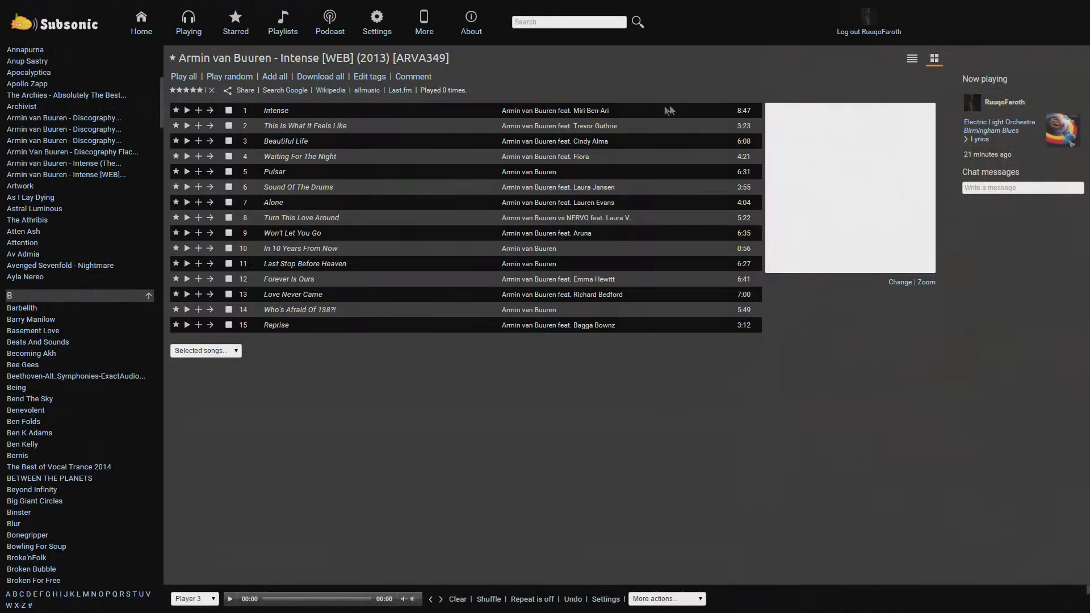
left_click(229, 111)
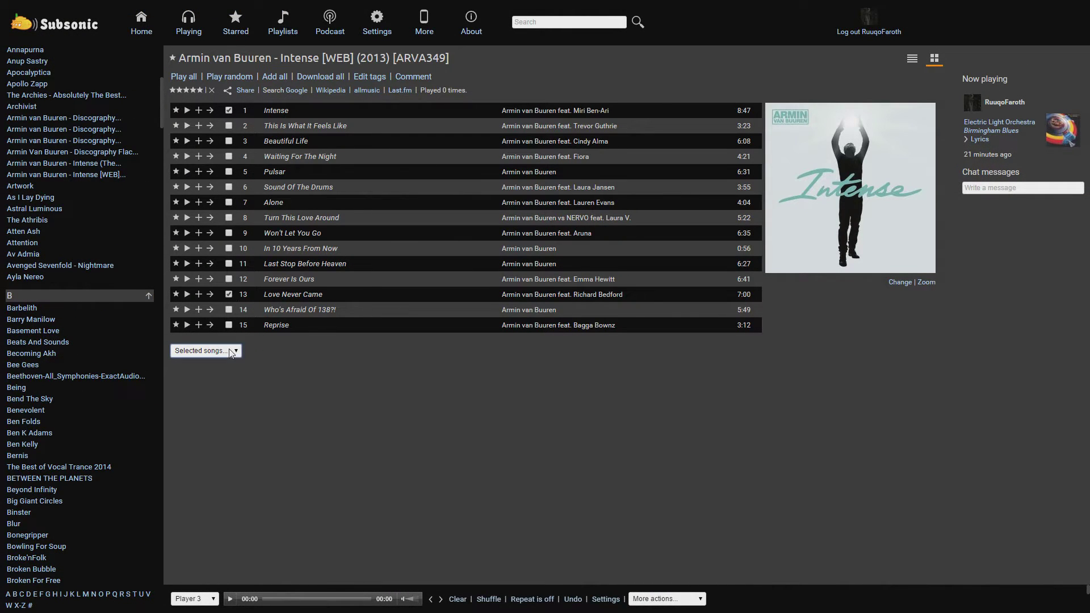
left_click(216, 411)
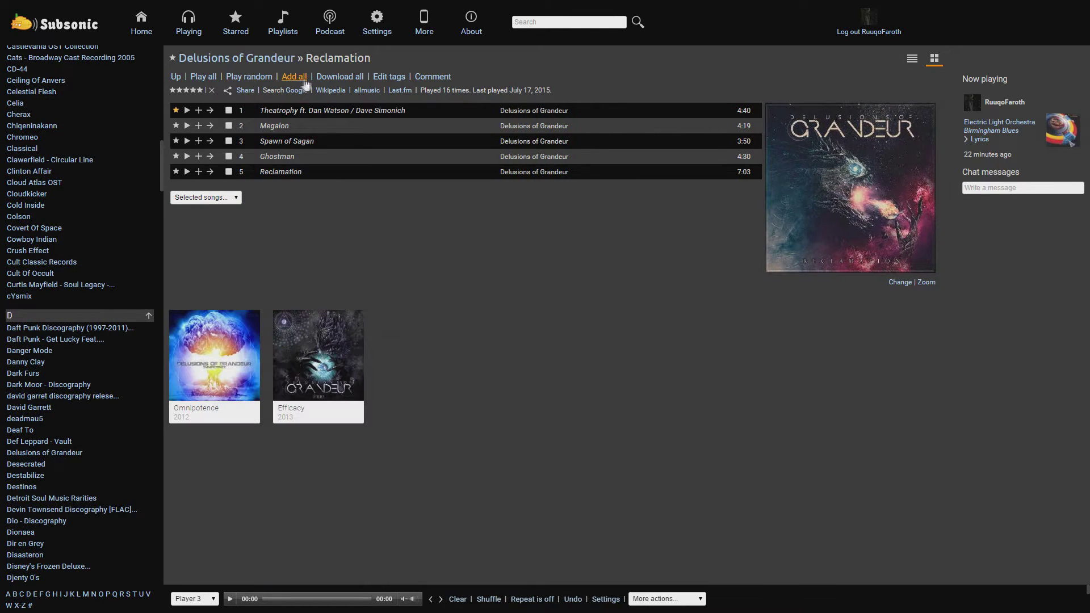
Step: Play the Delusions of Grandeur album Reclamation in random order and reshuffle its play queue several times
left_click(269, 81)
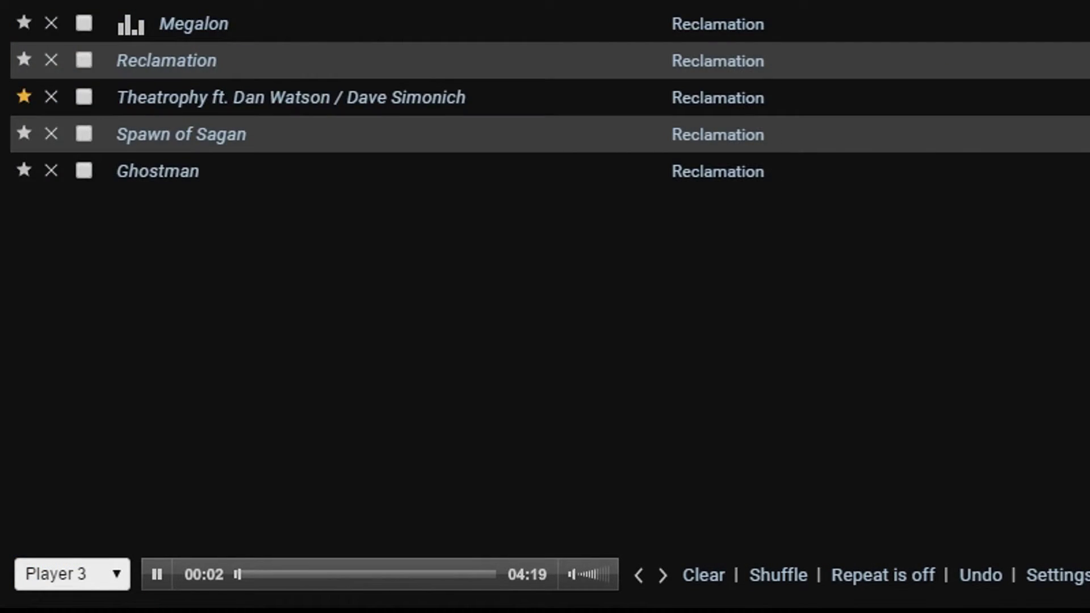
scroll(558, 511, "up", 5)
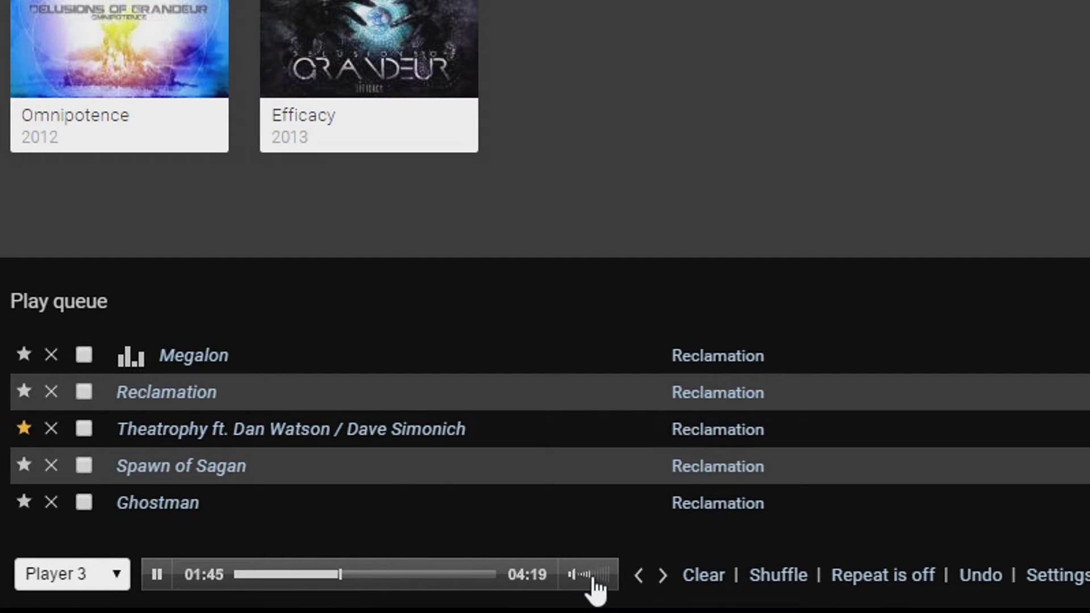
left_click(758, 574)
left_click(759, 575)
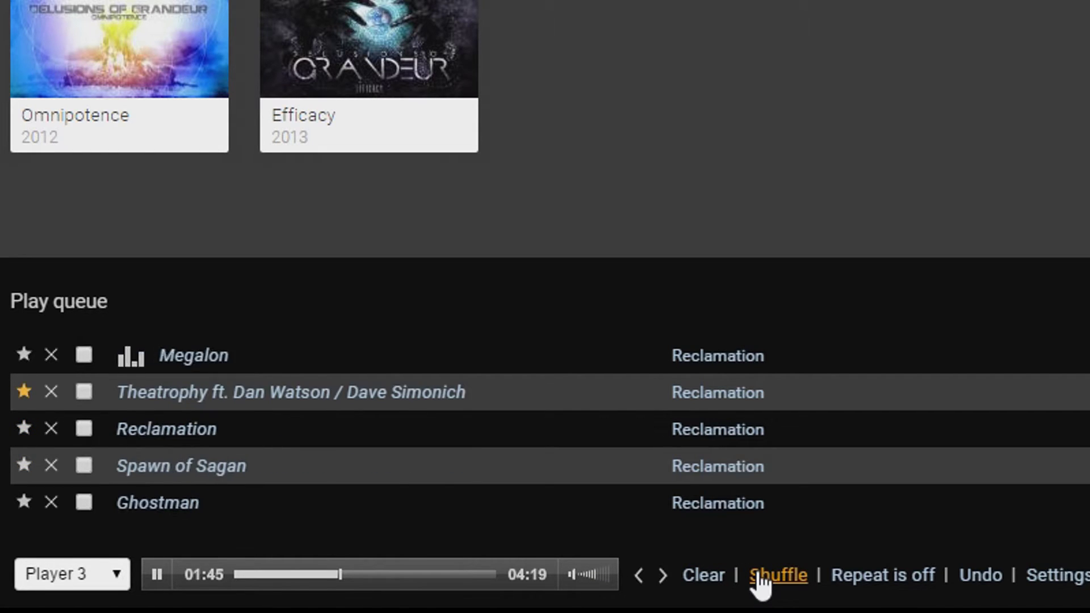
left_click(758, 575)
left_click(758, 575)
left_click(758, 574)
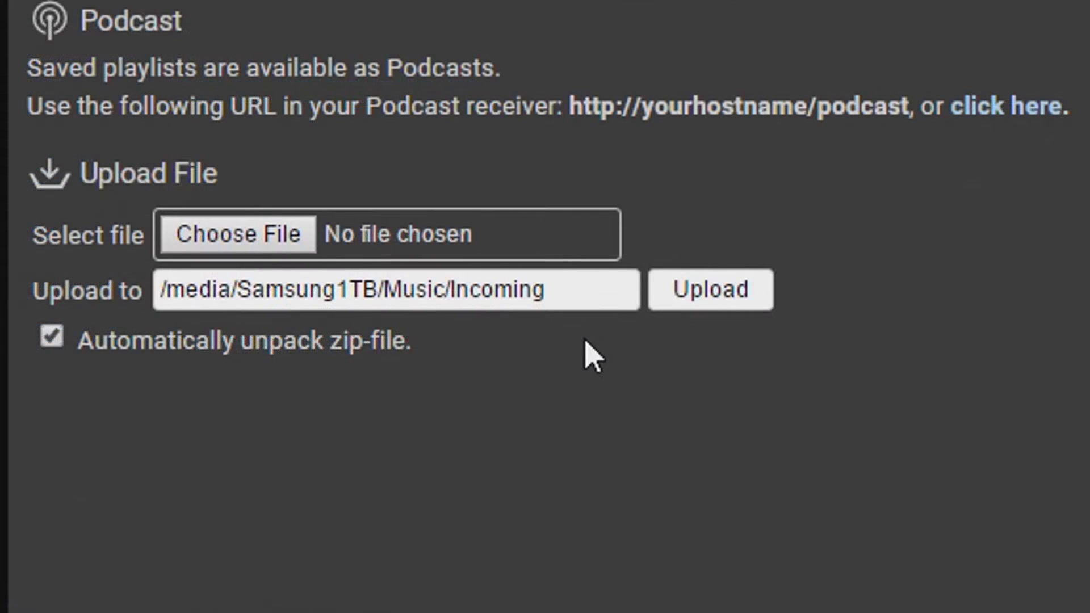
left_click_drag(239, 164, 305, 340)
left_click(523, 370)
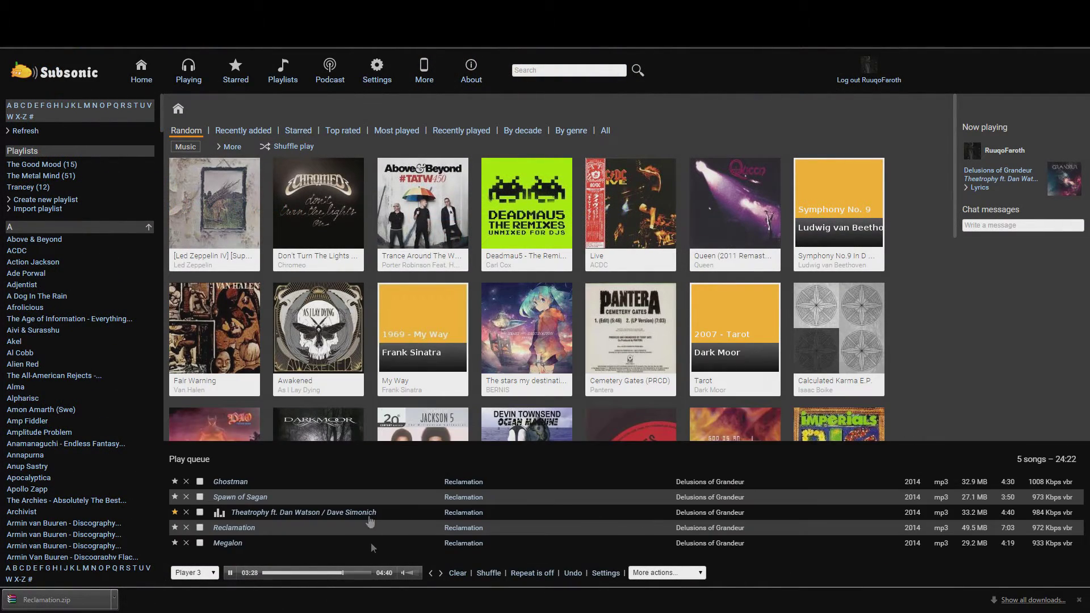
Step: Browse the random albums on the home page and pick an artist from the artist index
scroll(447, 312, "down", 6)
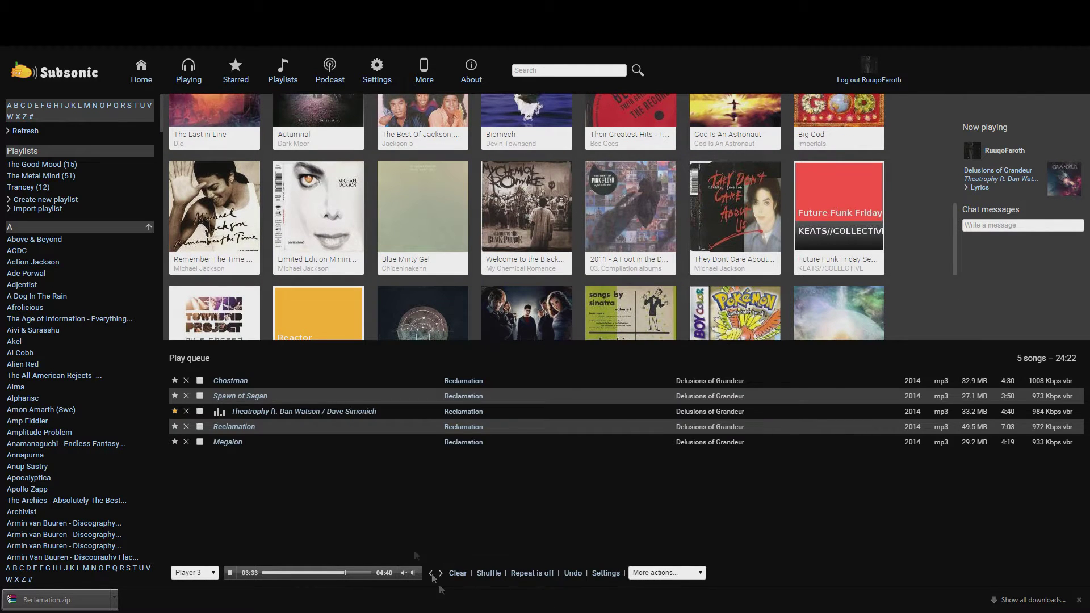
left_click_drag(163, 115, 171, 145)
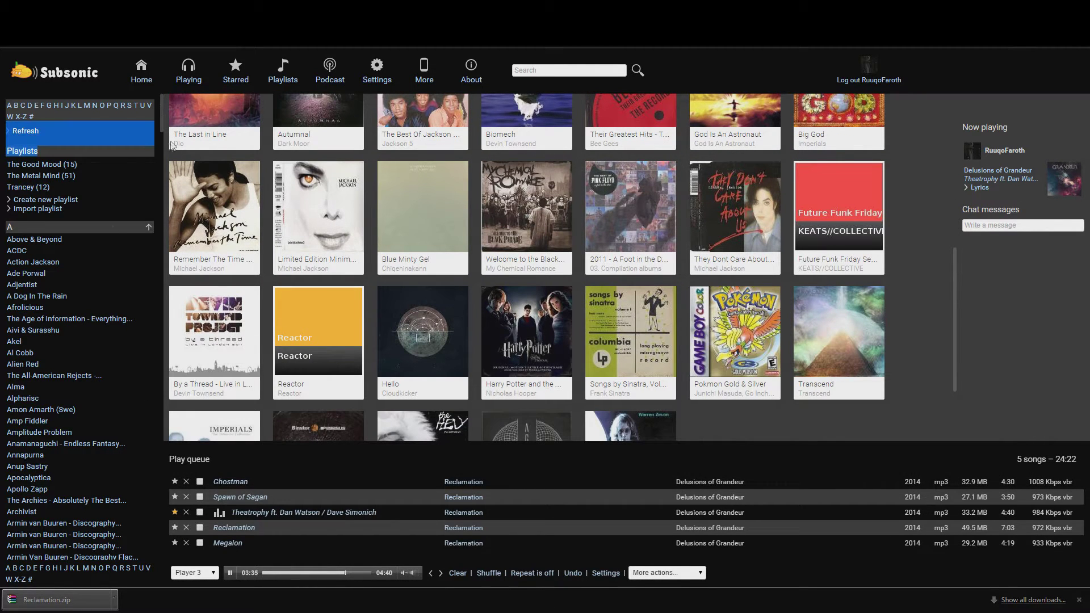
left_click(36, 377)
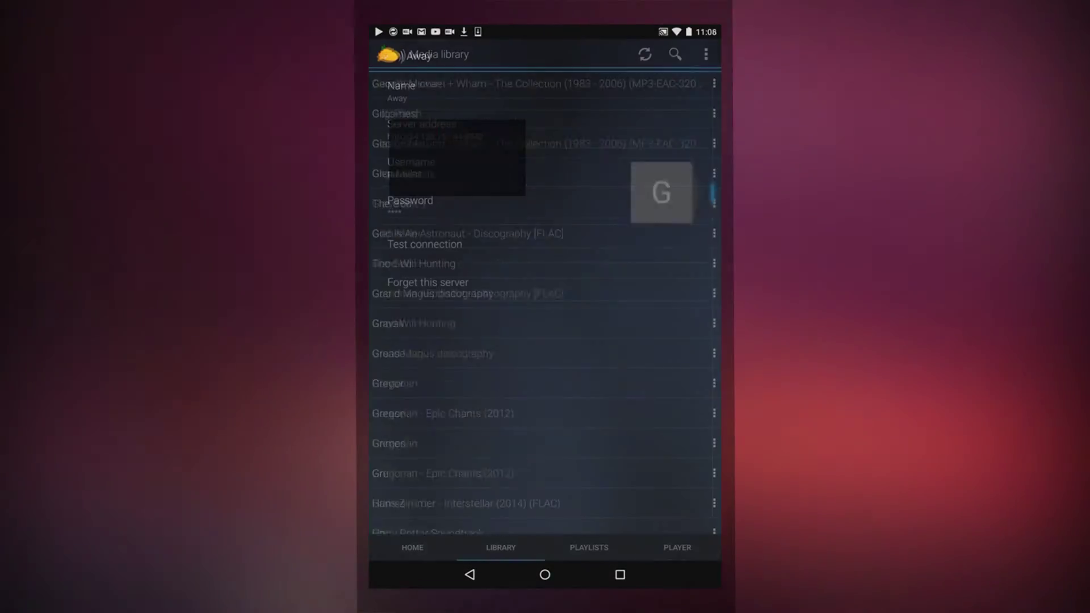
Step: Switch to the Subsonic Android app and look through its media library and settings
left_click_drag(713, 190, 713, 377)
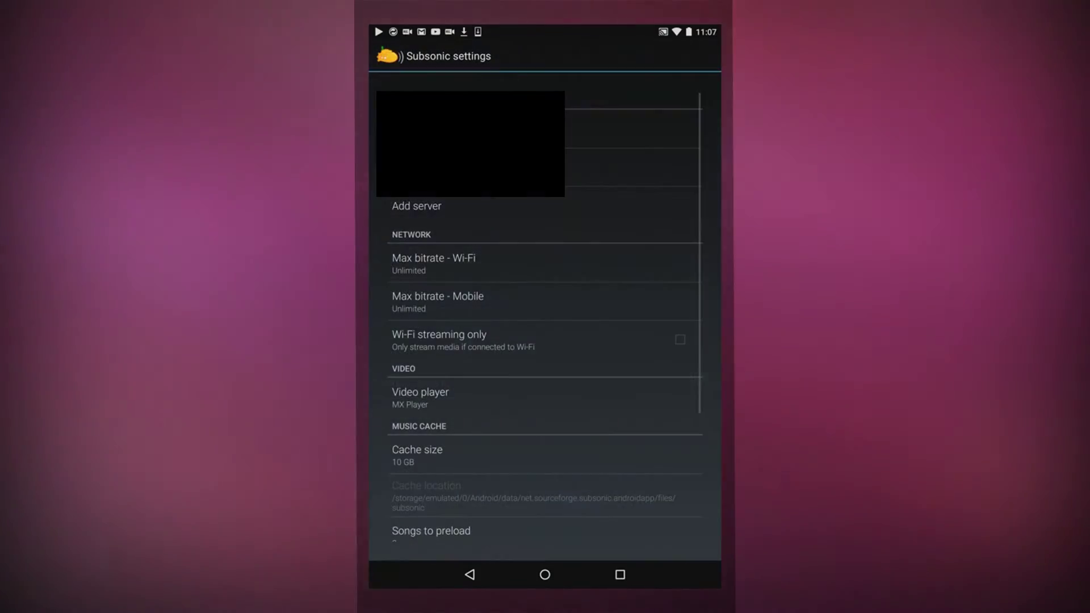
scroll(545, 312, "down", 5)
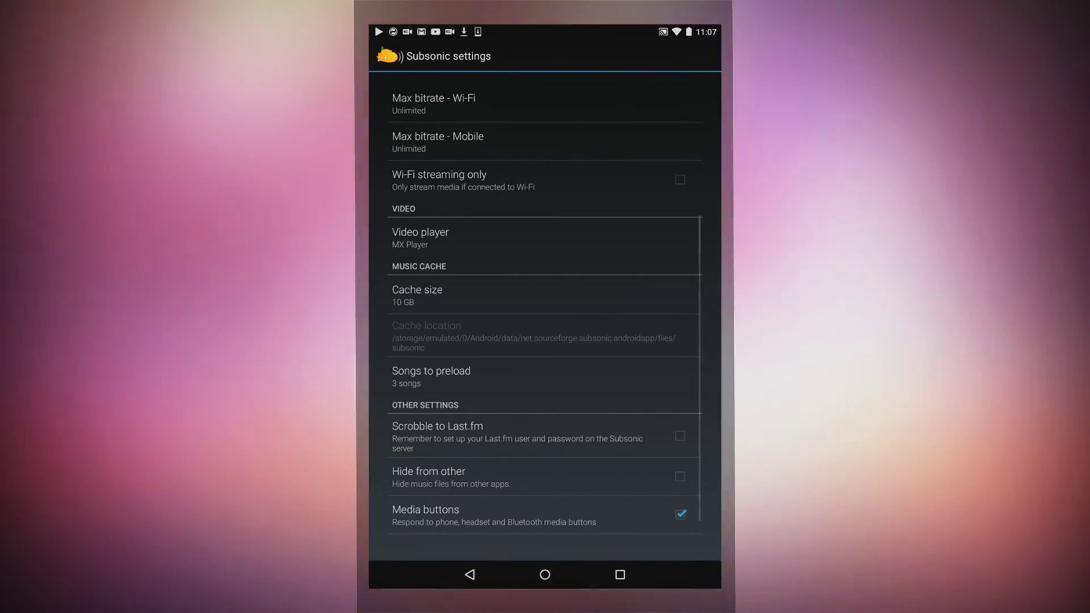
Step: Add And So They Watched As The Years Passed Us By and the first Mindflay from The Metal Mind playlist to the end of the queue
scroll(545, 284, "down", 15)
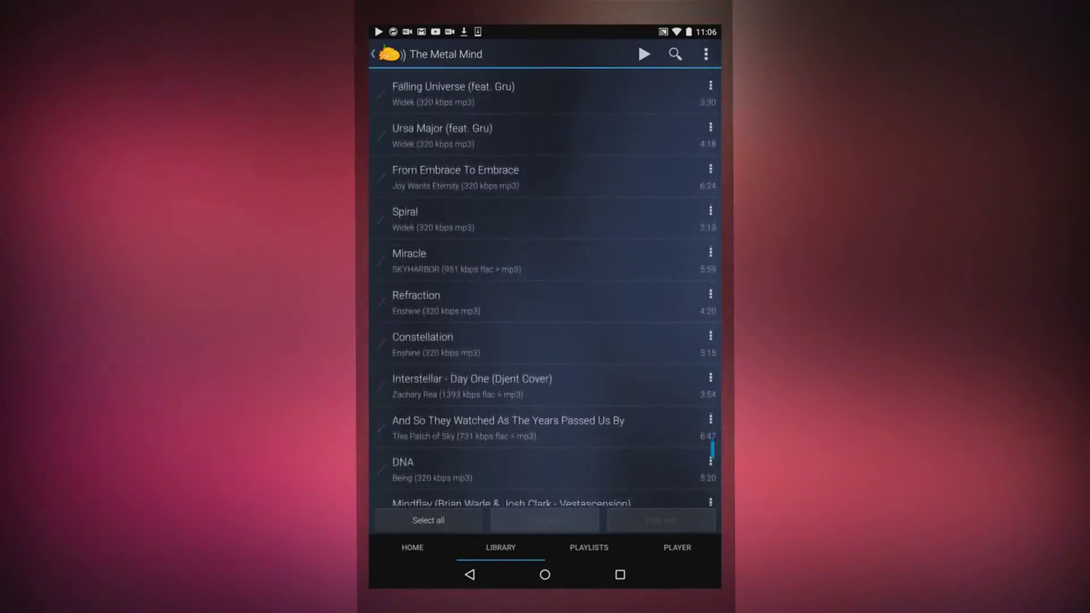
scroll(545, 284, "up", 8)
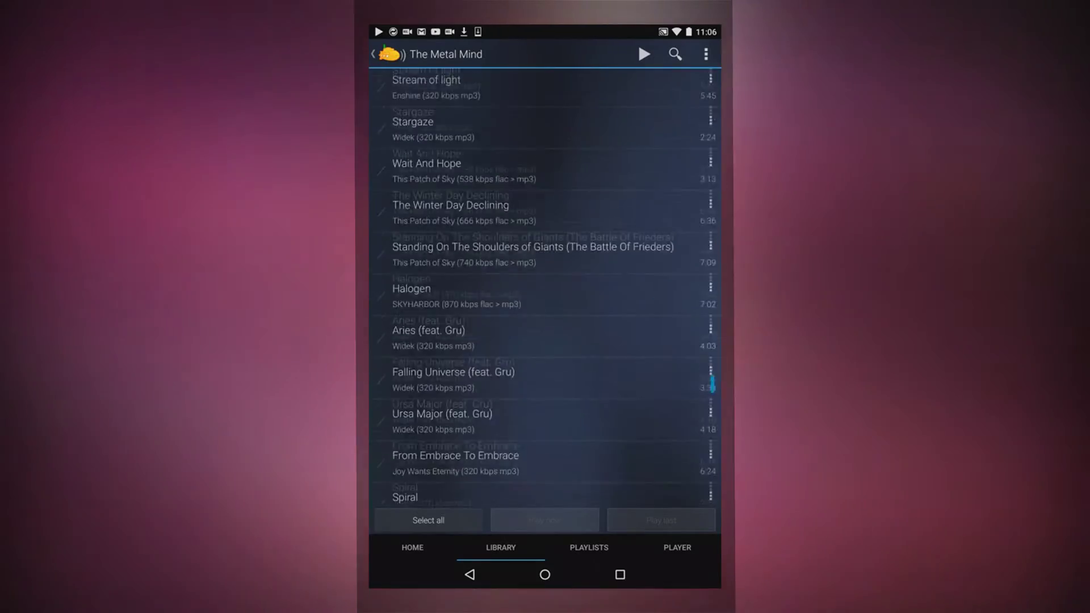
scroll(545, 284, "down", 12)
left_click(378, 245)
left_click(379, 327)
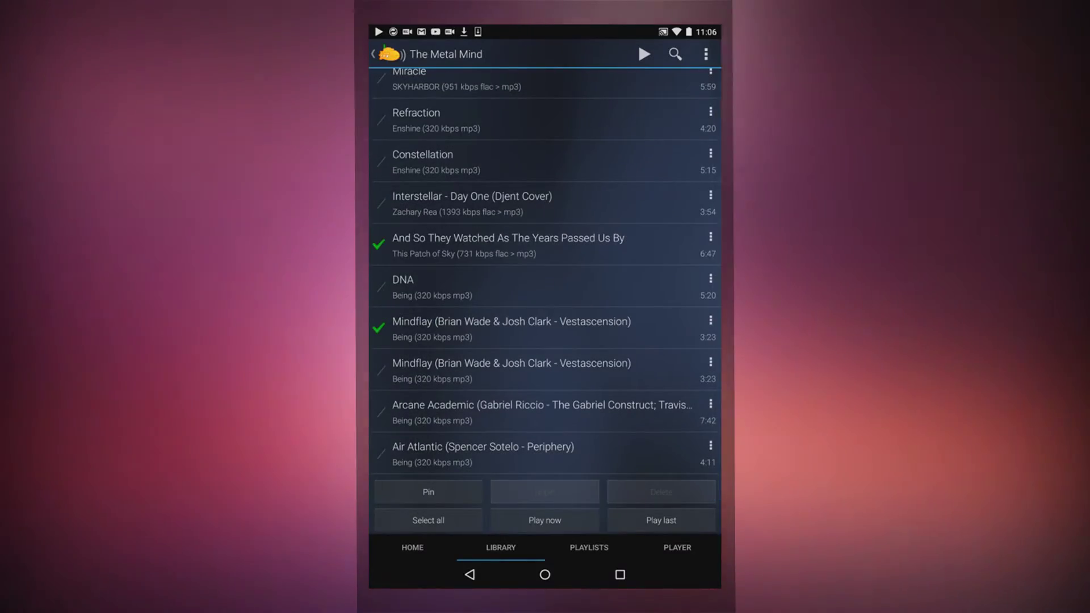
left_click(661, 520)
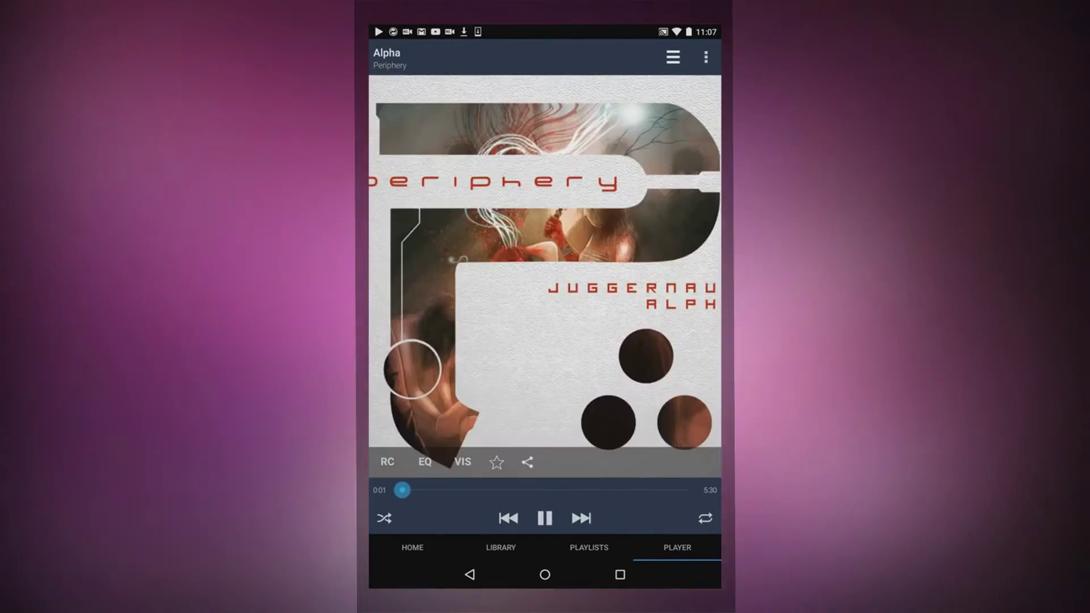
Step: Turn the player's visualizer on and back off while Alpha is playing
left_click(463, 462)
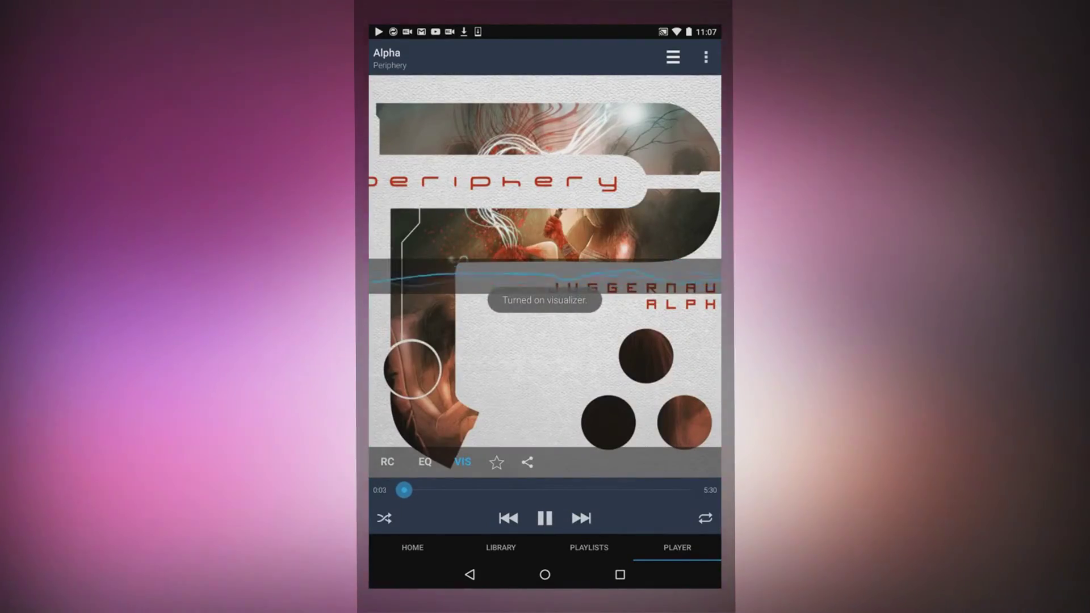
left_click(463, 462)
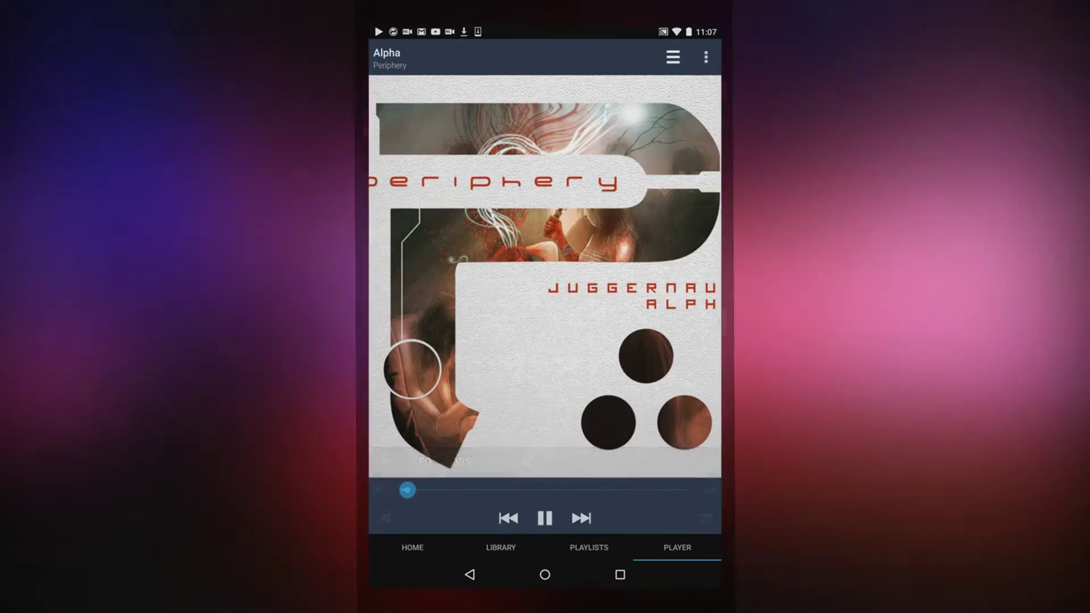
Step: Seek far ahead in the track Alpha and skip to the next song
left_click_drag(407, 489, 638, 490)
left_click(580, 518)
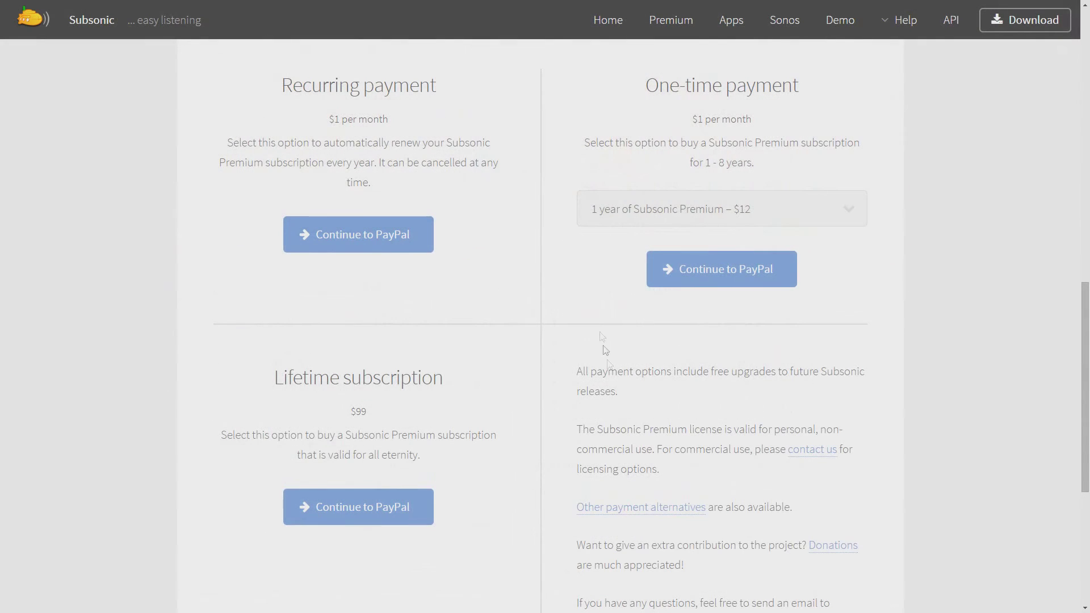
Step: Review the recurring, one-time and lifetime payment options for Subsonic Premium on the Subsonic website
left_click_drag(329, 129, 482, 190)
left_click(482, 193)
scroll(942, 378, "down", 1)
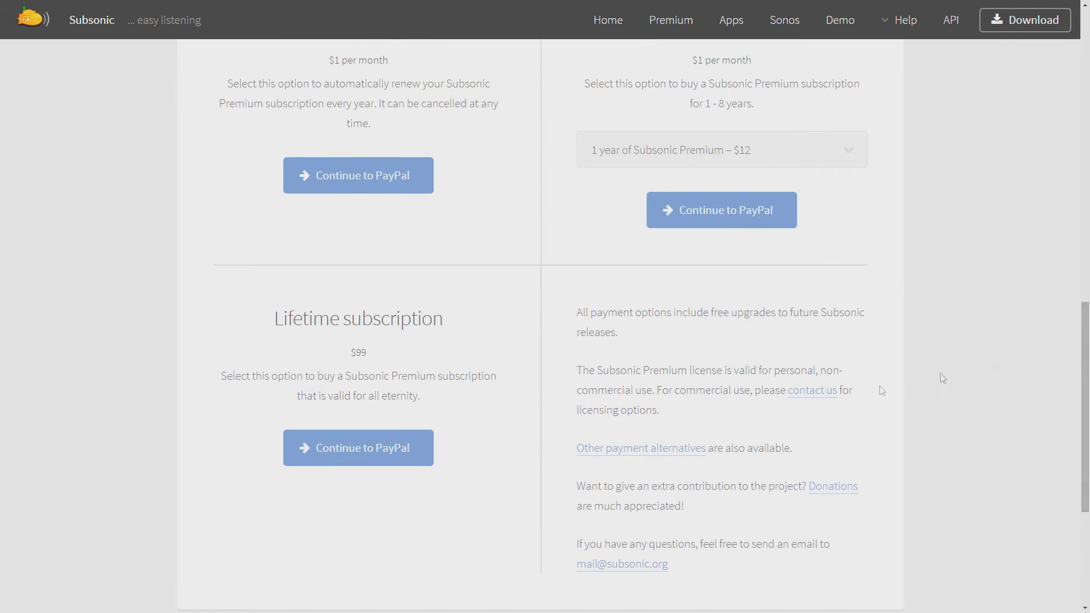
left_click_drag(633, 335, 840, 275)
left_click(839, 274)
scroll(917, 336, "up", 2)
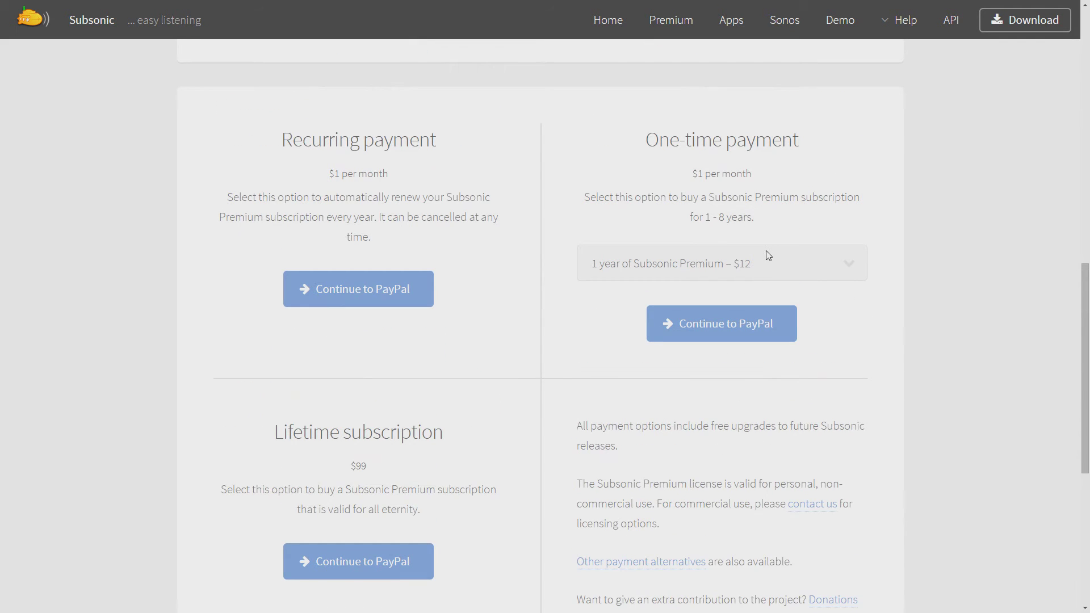